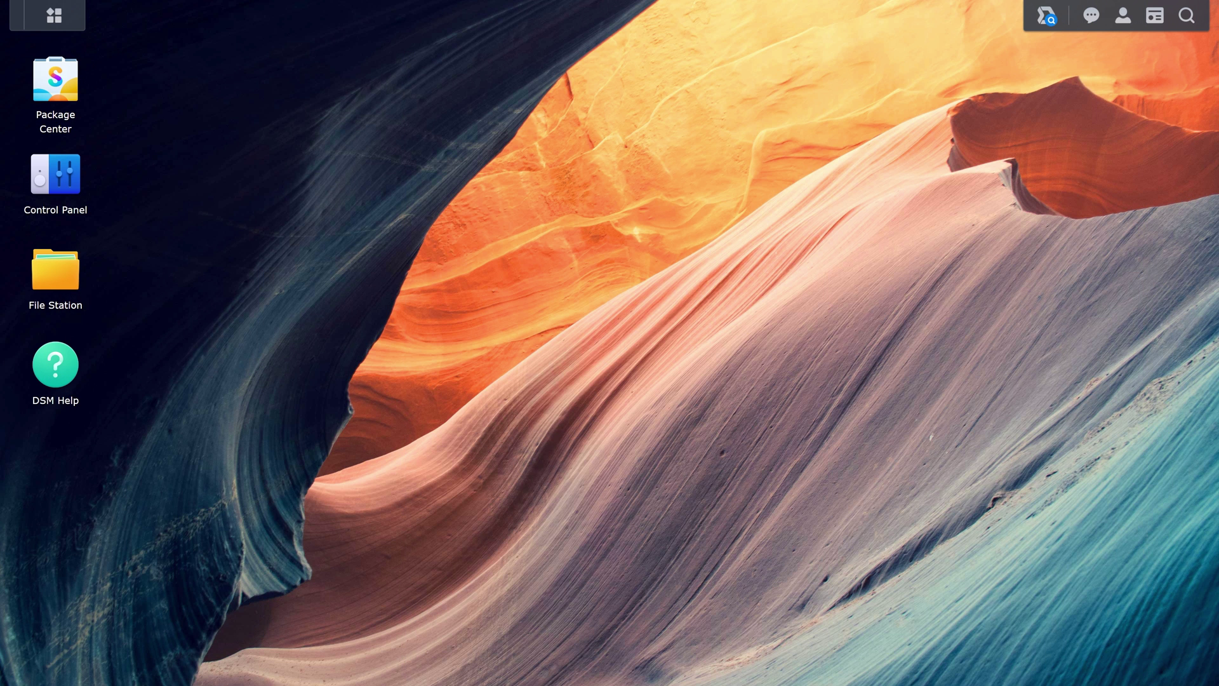
- Open Control Panel's External Access and show the empty Router Configuration rule list
{"action": "left_click", "coordinate": [61, 180]}
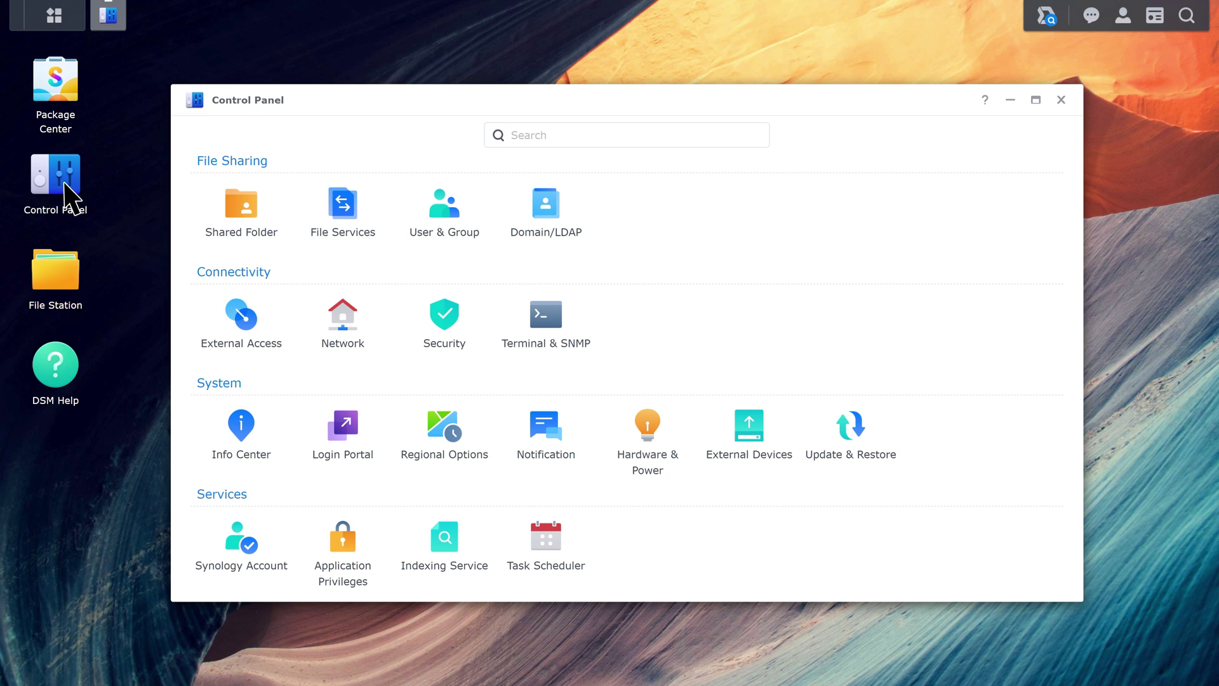
{"action": "left_click", "coordinate": [239, 333]}
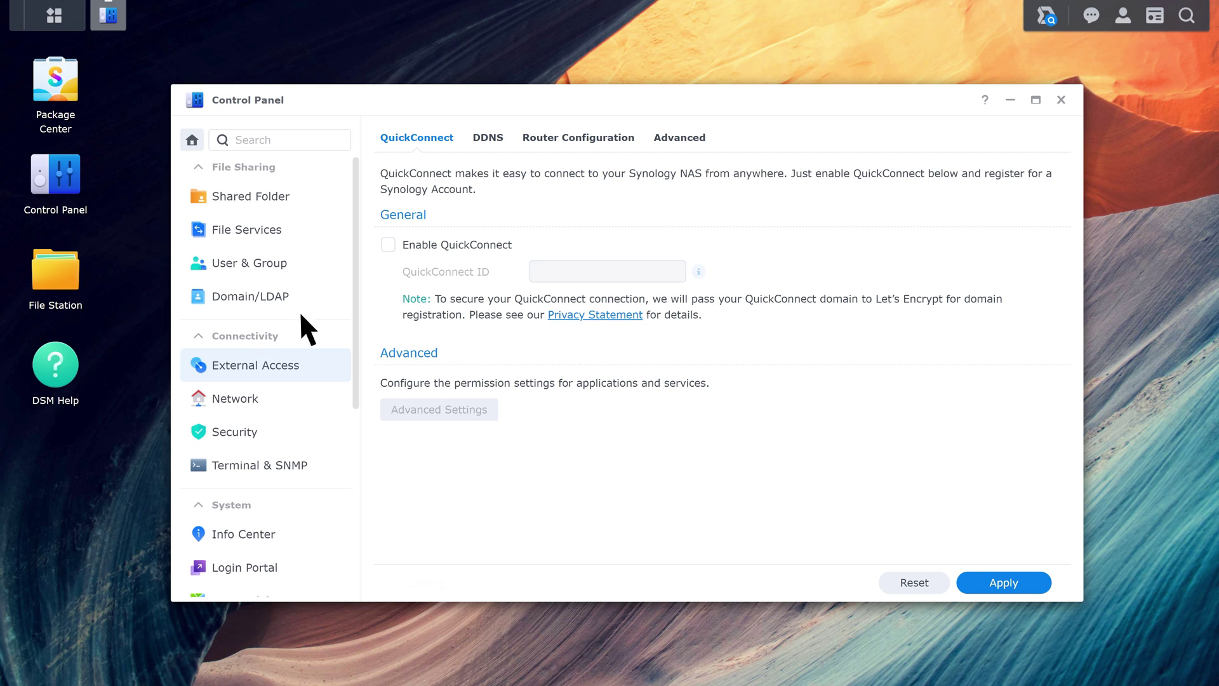
{"action": "left_click", "coordinate": [569, 139]}
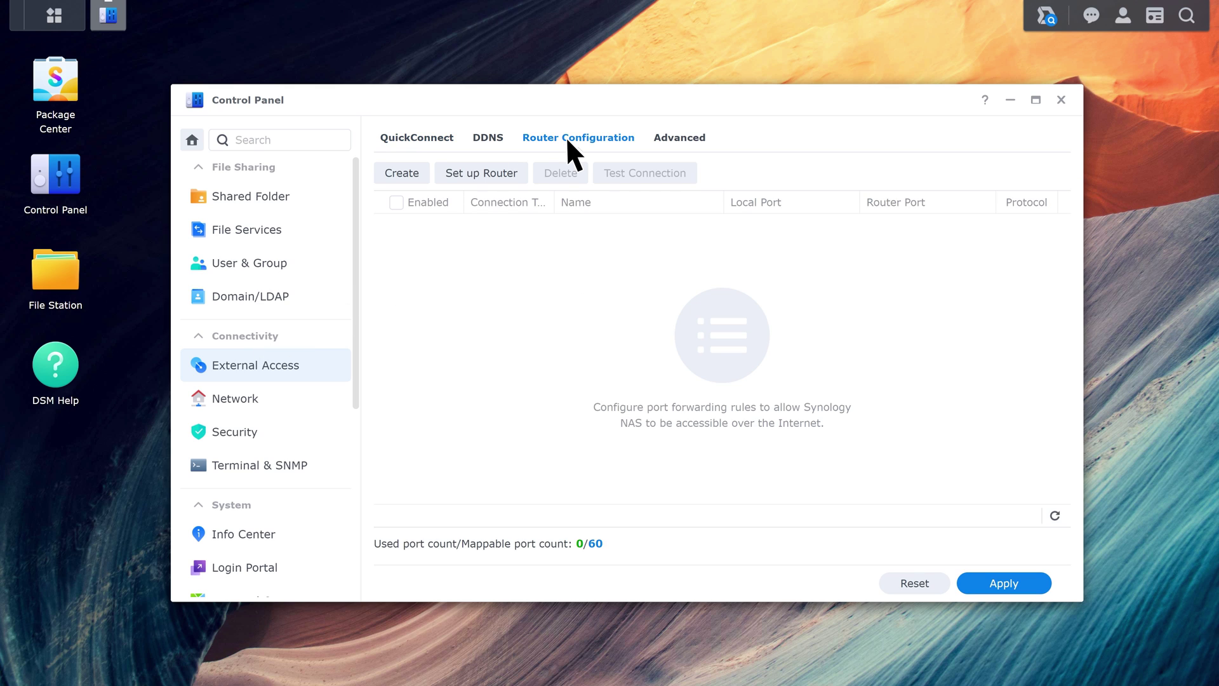
- Run the Set up Router wizard until it detects the Synology SRM router (firmware 1.3) over UPnP
{"action": "left_click", "coordinate": [478, 173]}
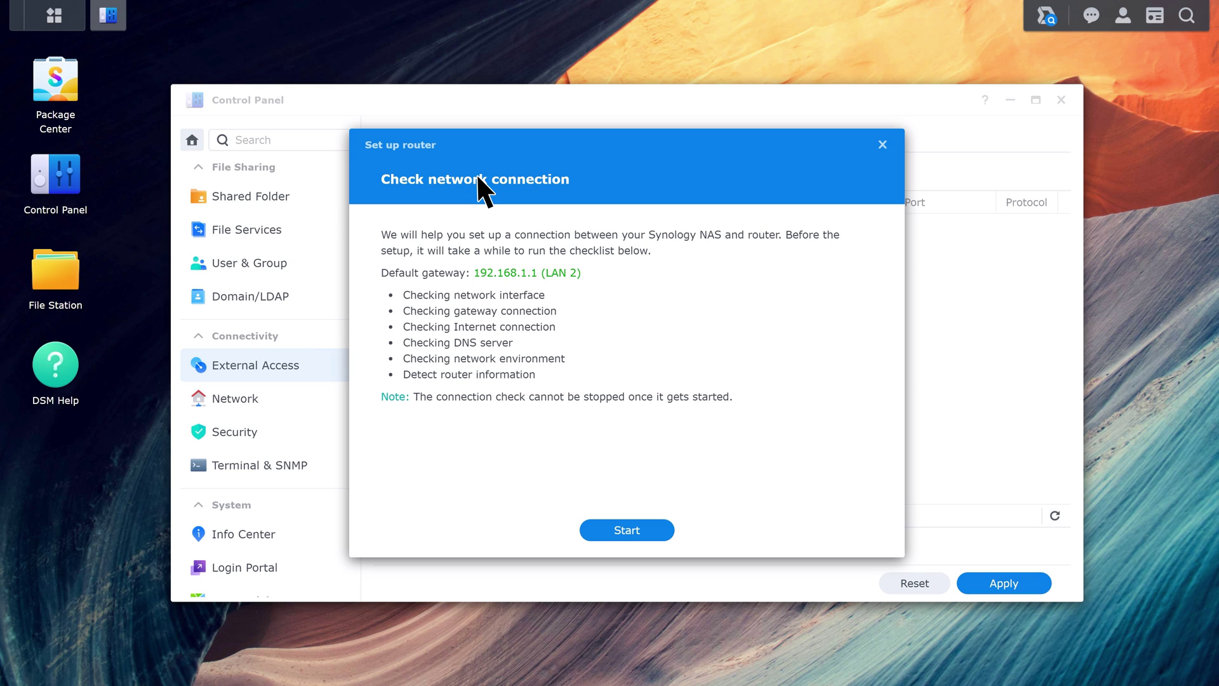
{"action": "left_click", "coordinate": [619, 527]}
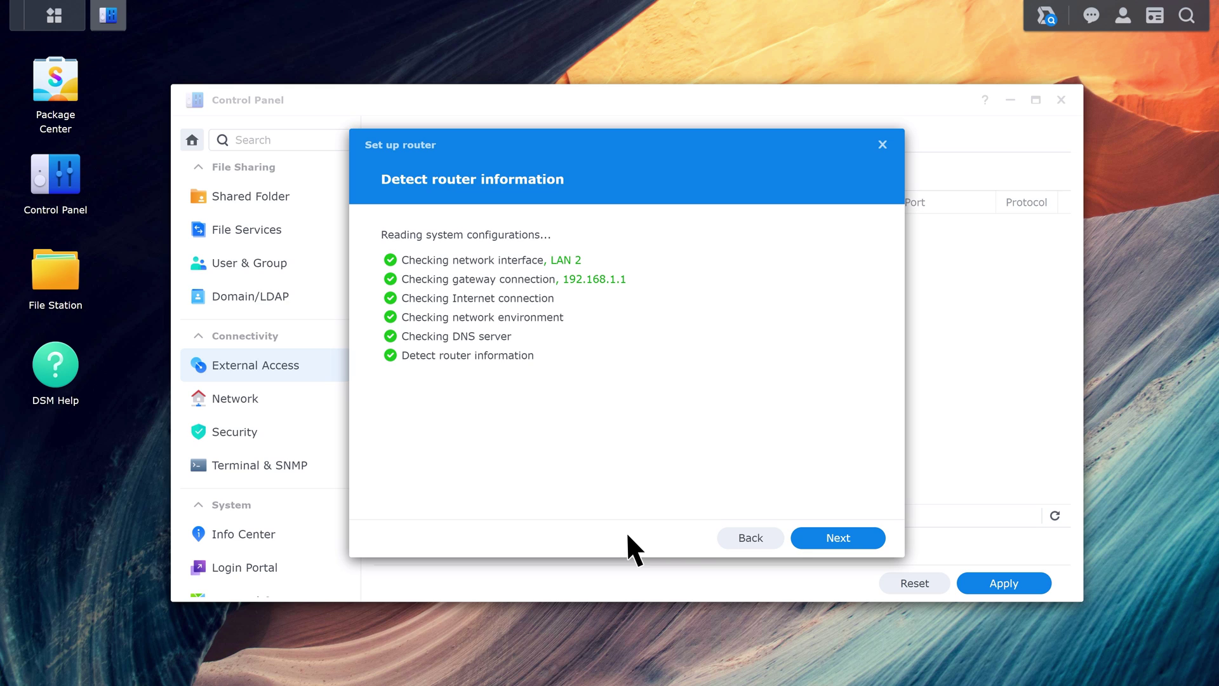
{"action": "left_click", "coordinate": [857, 535]}
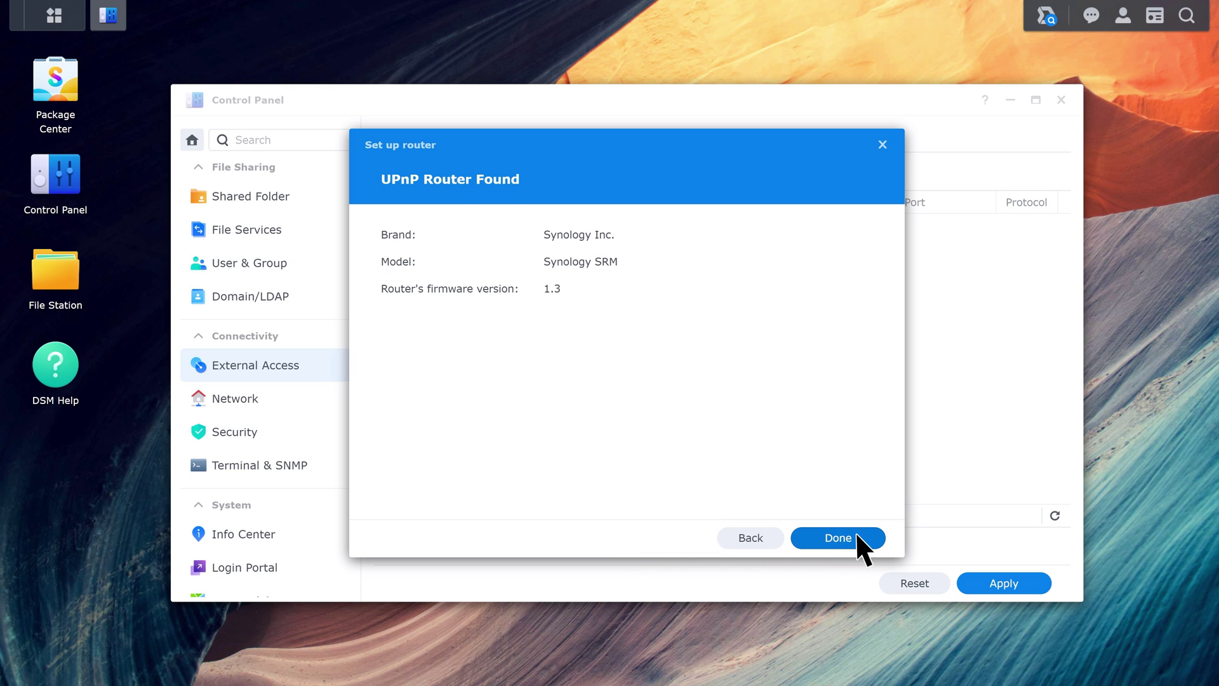
{"action": "left_click", "coordinate": [857, 535]}
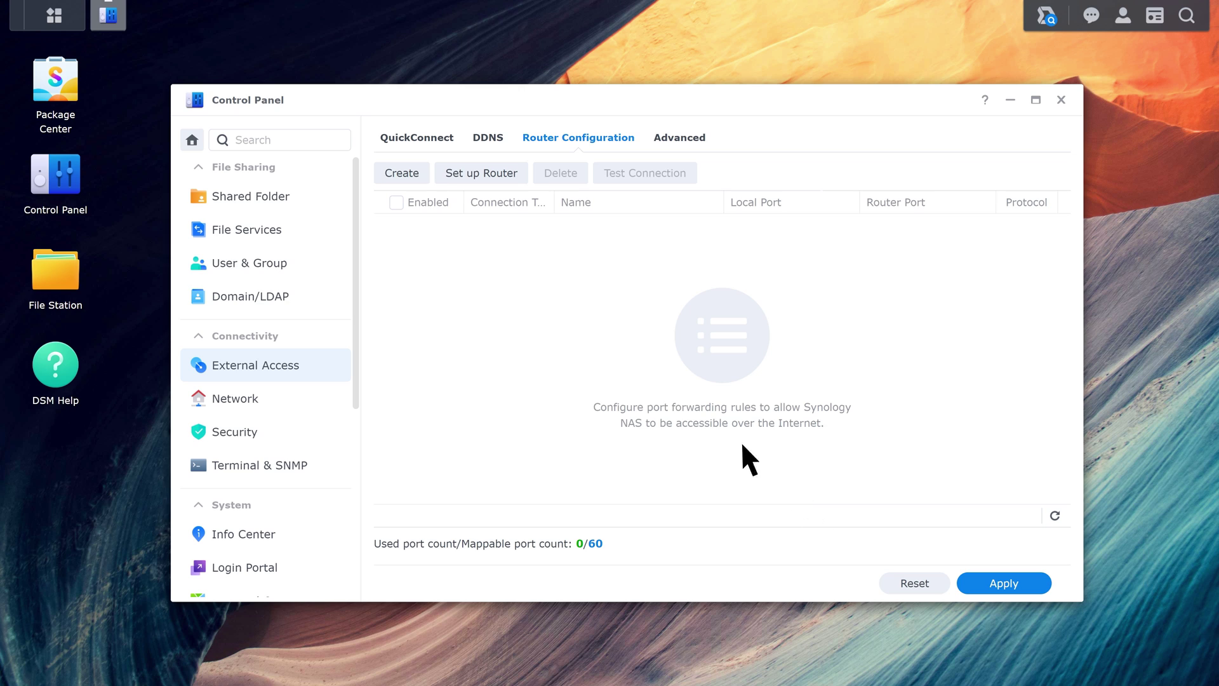
- Create a Custom port TCP rule forwarding local port 1234 to router port 5678
{"action": "left_click", "coordinate": [402, 174]}
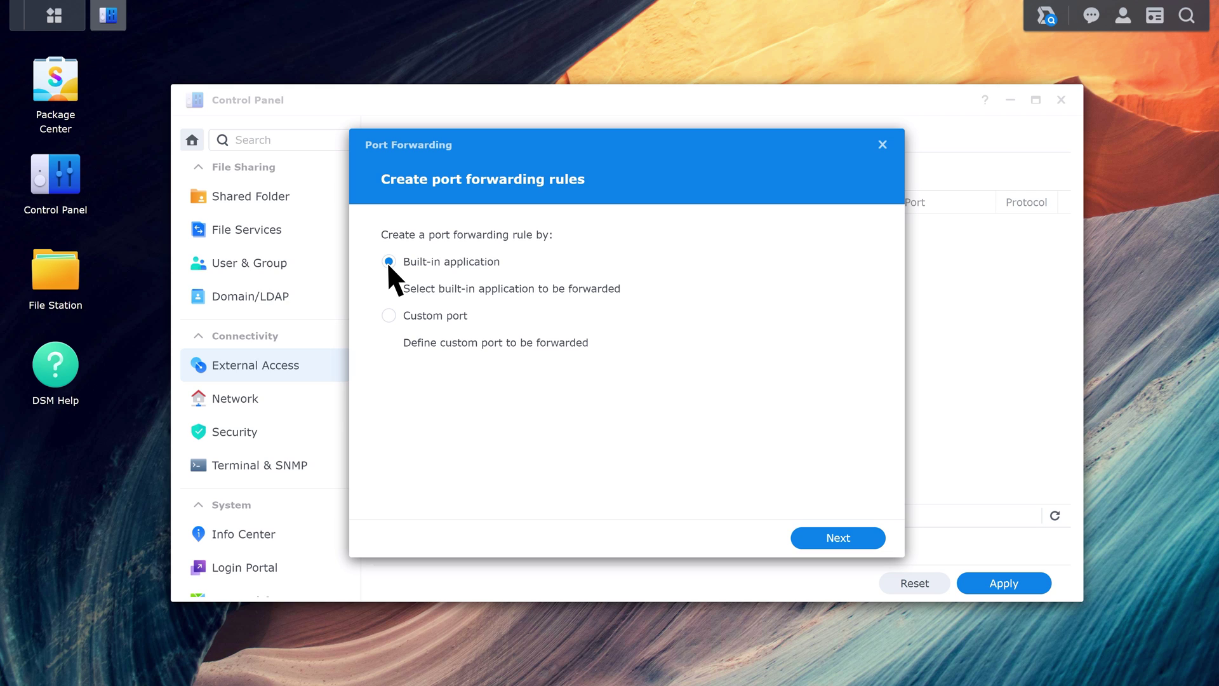
{"action": "left_click", "coordinate": [387, 315]}
{"action": "left_click", "coordinate": [840, 538]}
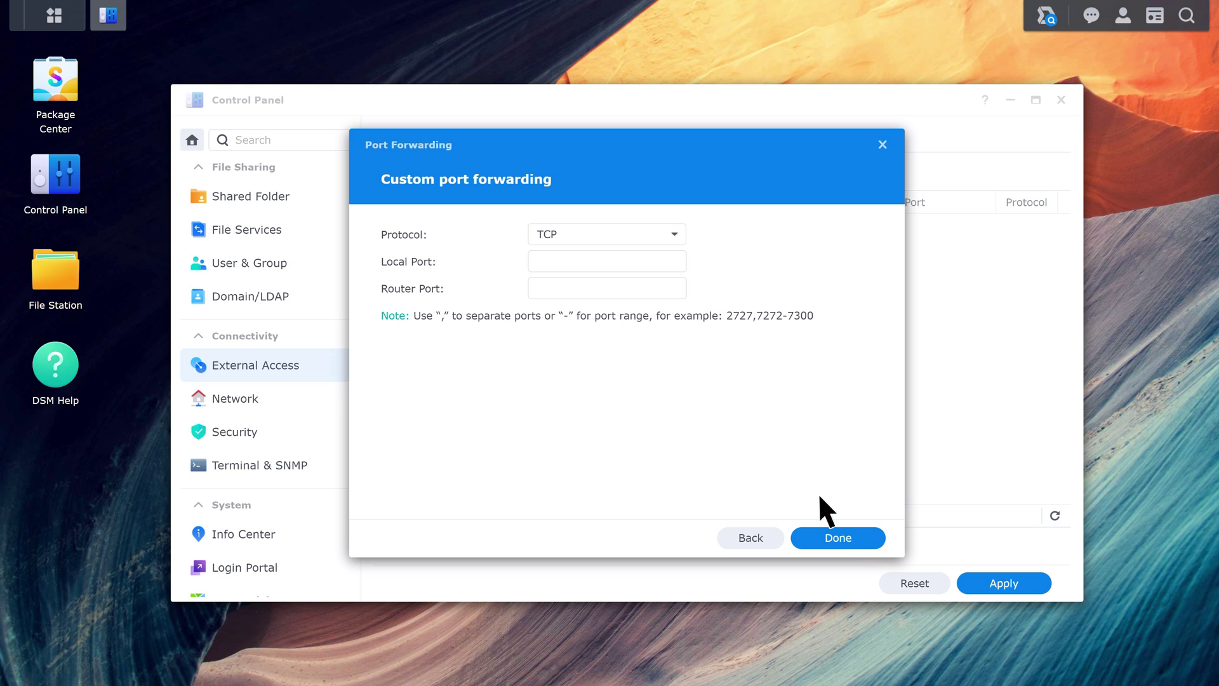
{"action": "left_click", "coordinate": [681, 266]}
{"action": "type", "text": "1234"}
{"action": "key", "text": "Tab"}
{"action": "type", "text": "5678"}
{"action": "left_click", "coordinate": [854, 536]}
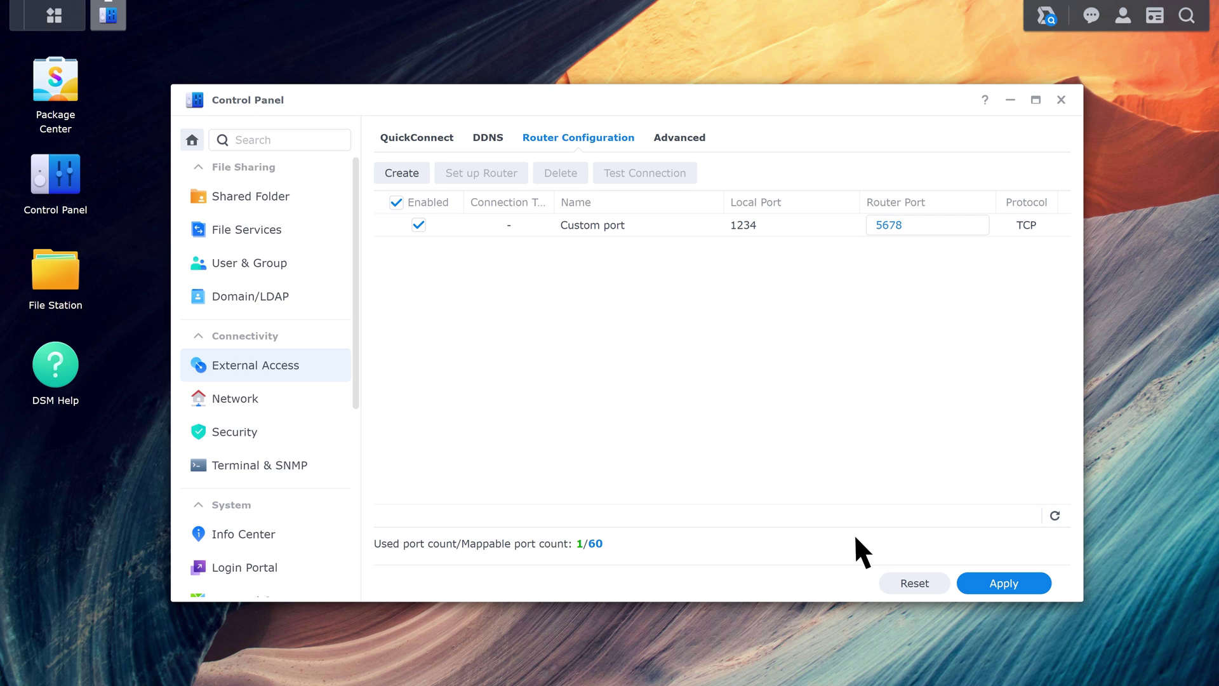
- Apply the 1234-to-5678 rule to the router, confirming it overwrites the router's existing rules
{"action": "left_click", "coordinate": [1000, 582]}
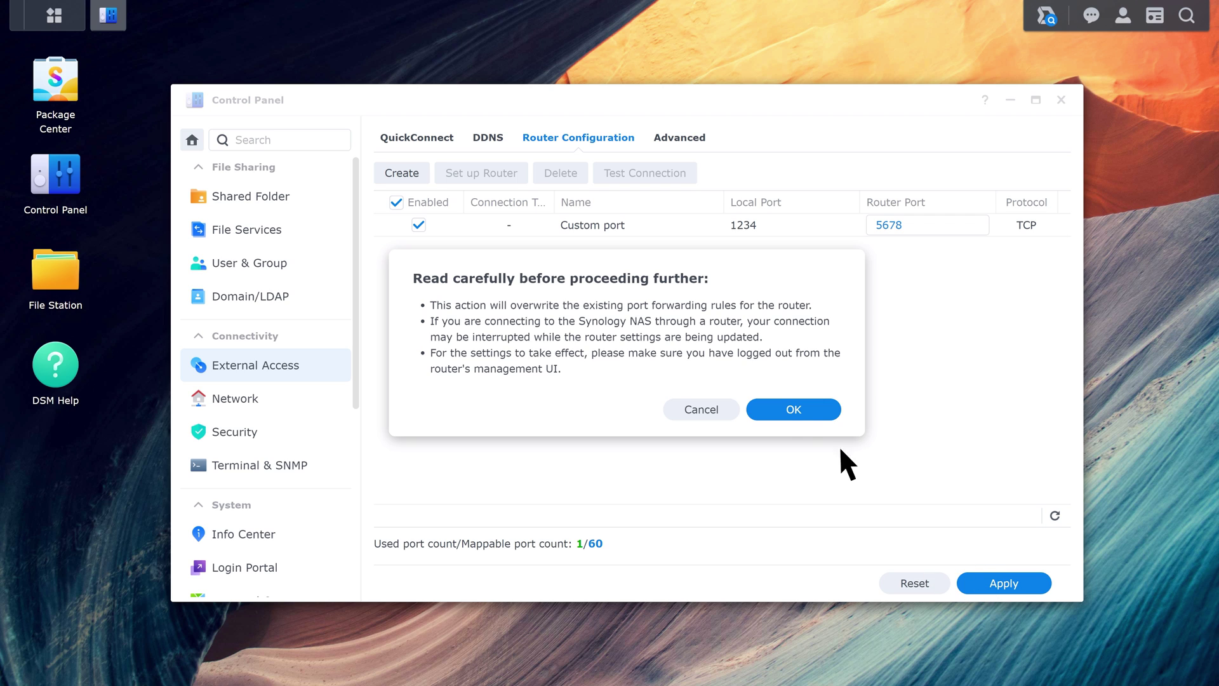
{"action": "left_click", "coordinate": [794, 408]}
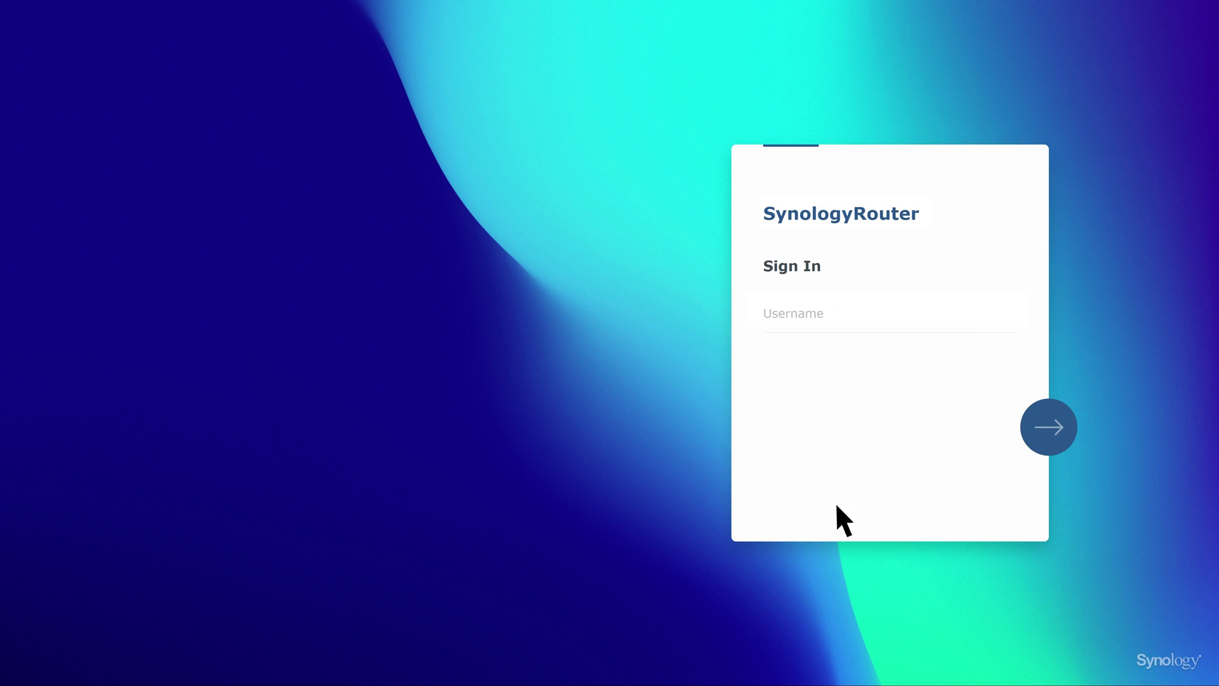
- Sign in to the SRM router with the router account username and password
{"action": "left_click", "coordinate": [776, 312]}
{"action": "type", "text": "Allen"}
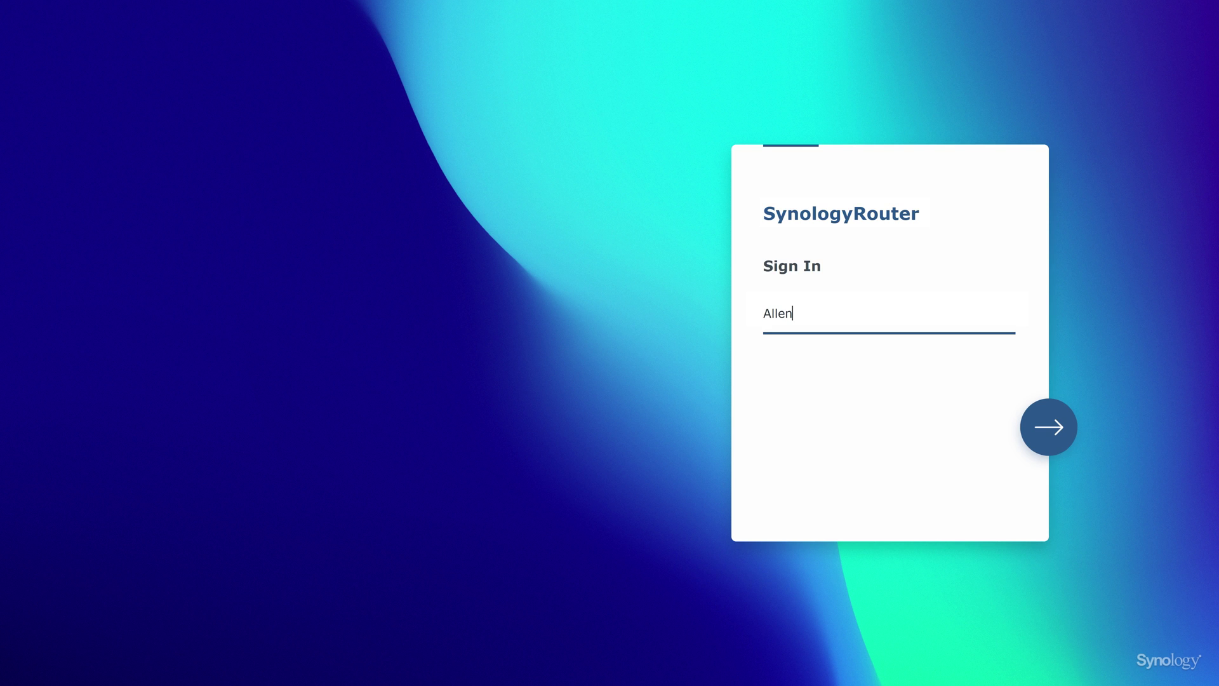
{"action": "key", "text": "Return"}
{"action": "type", "text": "••••••••"}
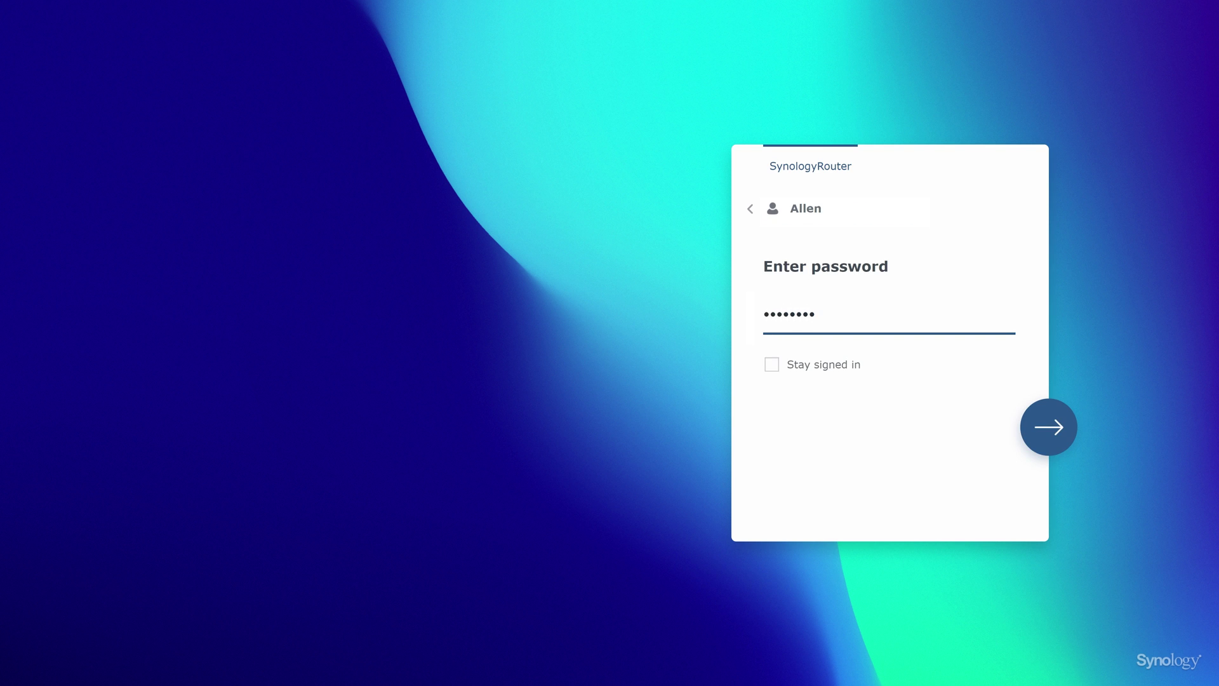
{"action": "left_click", "coordinate": [1050, 434]}
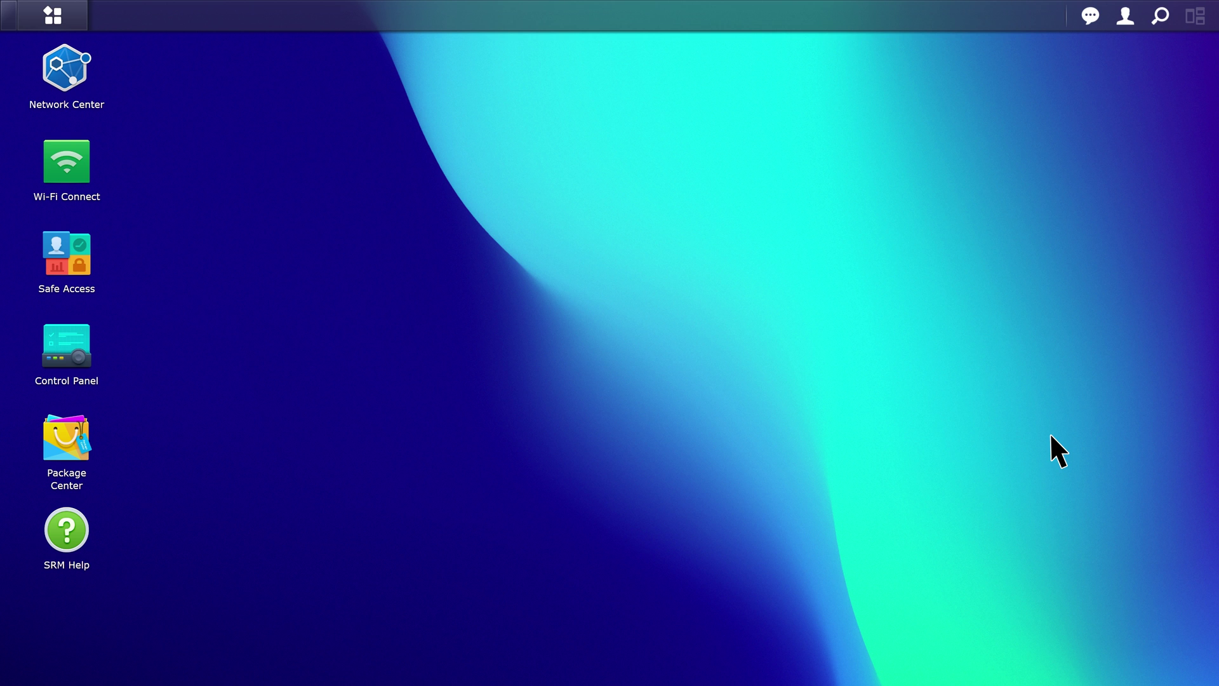
- Go to Network Center's Port Forwarding list and start a new rule
{"action": "left_click", "coordinate": [66, 68]}
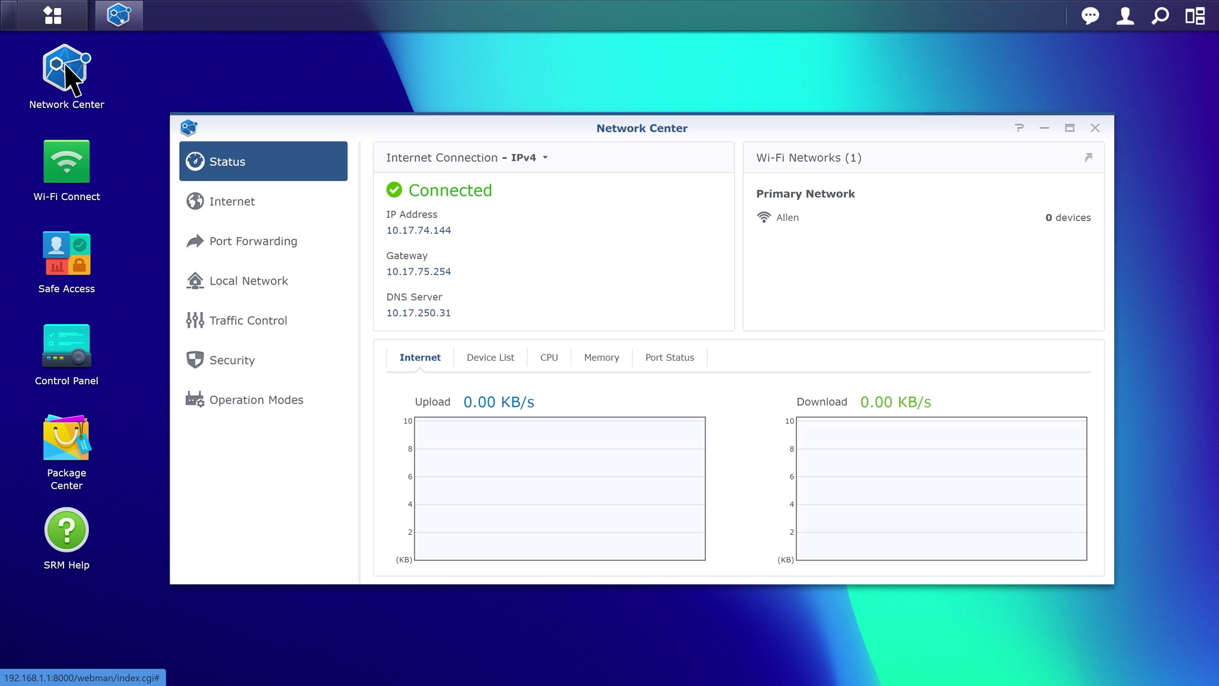
{"action": "left_click", "coordinate": [243, 243]}
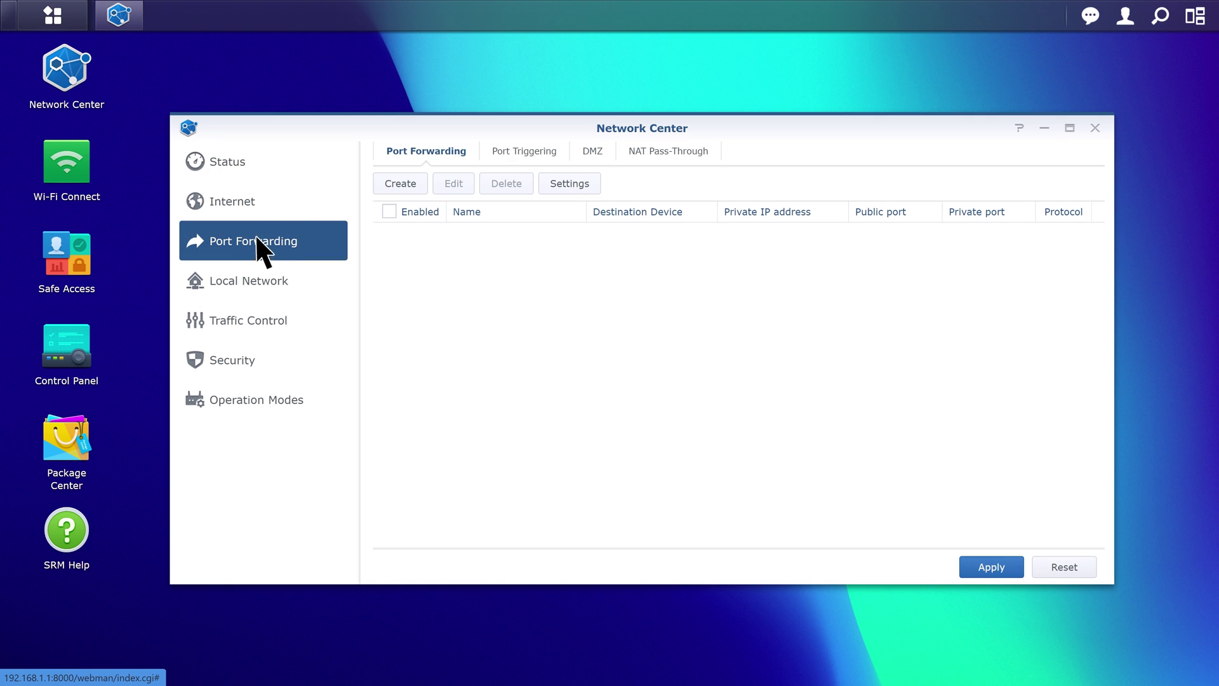
{"action": "left_click", "coordinate": [403, 184]}
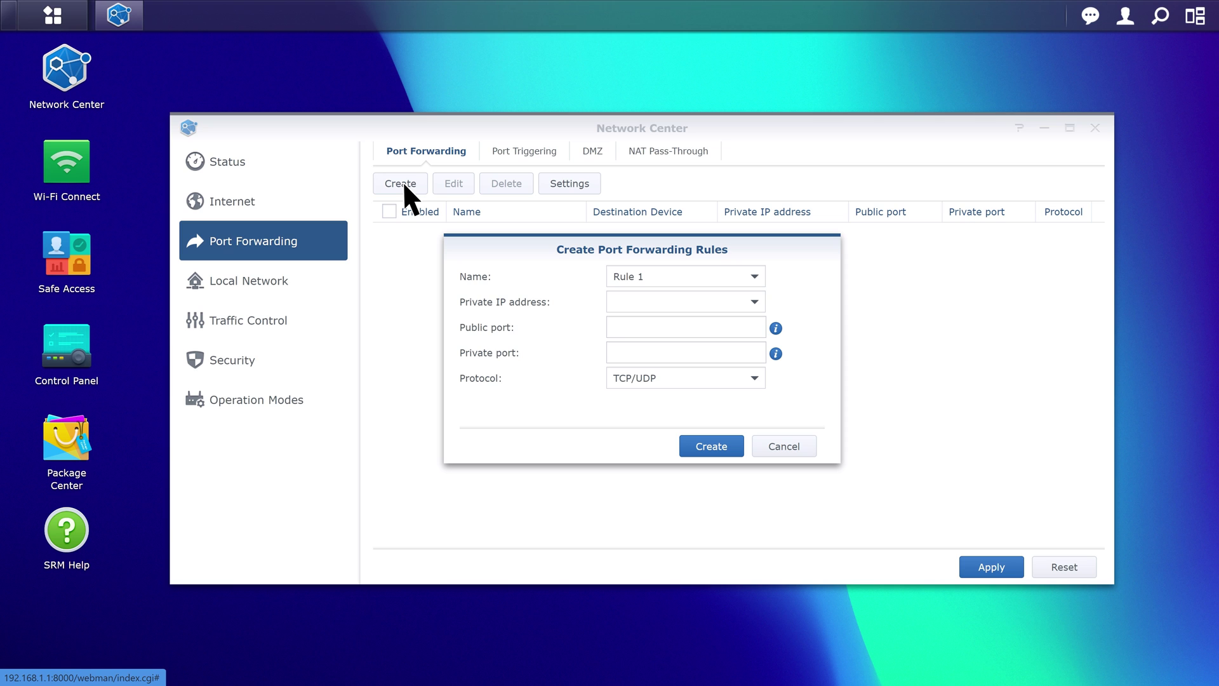
- Create and apply Rule 1 forwarding TCP/UDP port 5000 to port 5000 on Diskstation (192.168.1.5)
{"action": "left_click", "coordinate": [753, 301]}
{"action": "left_click", "coordinate": [755, 323]}
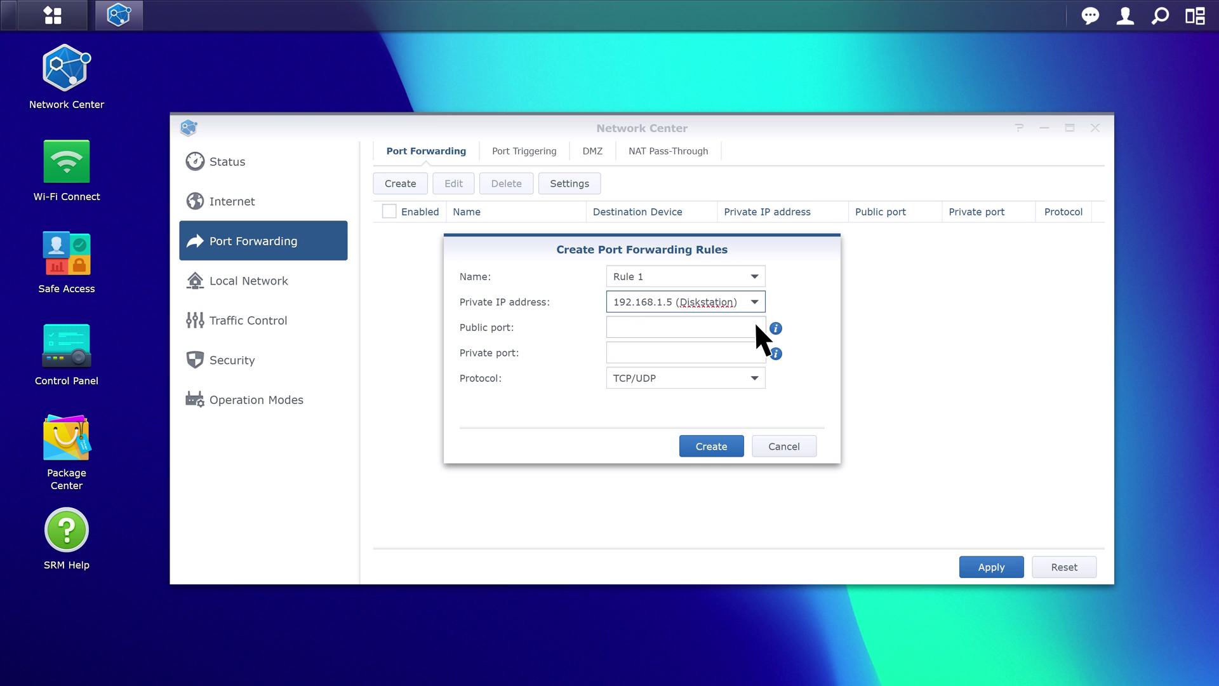
{"action": "left_click", "coordinate": [755, 325]}
{"action": "type", "text": "5000"}
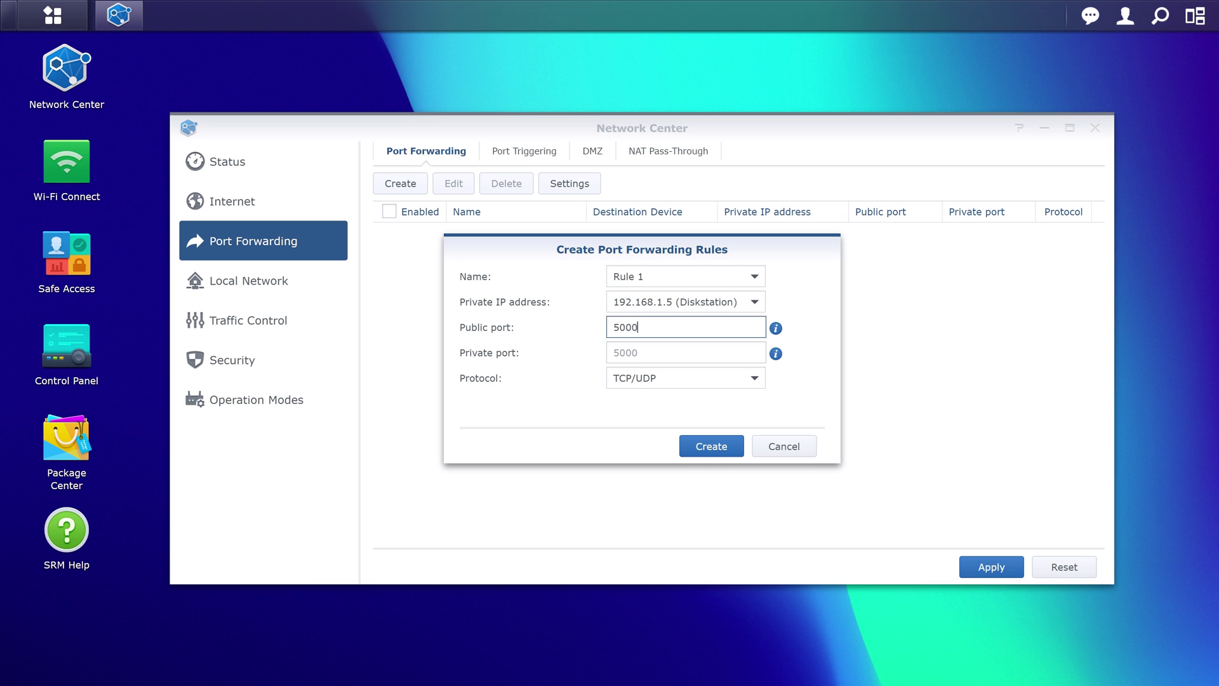
{"action": "key", "text": "Tab"}
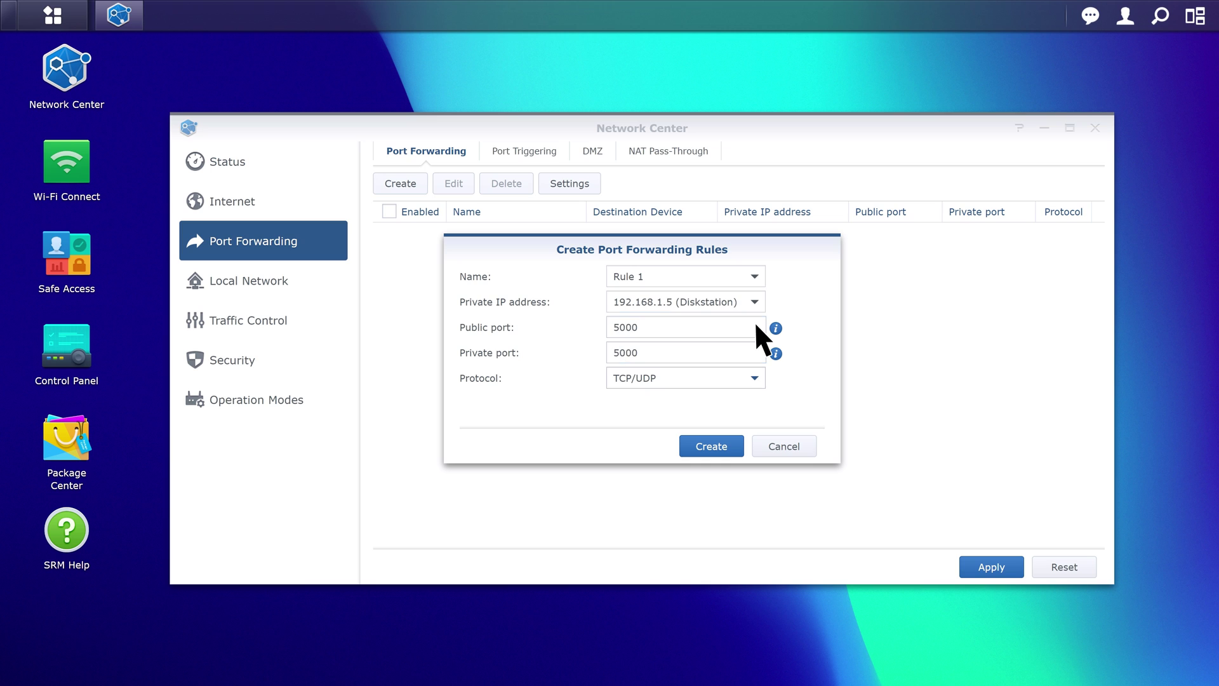
{"action": "left_click", "coordinate": [754, 379]}
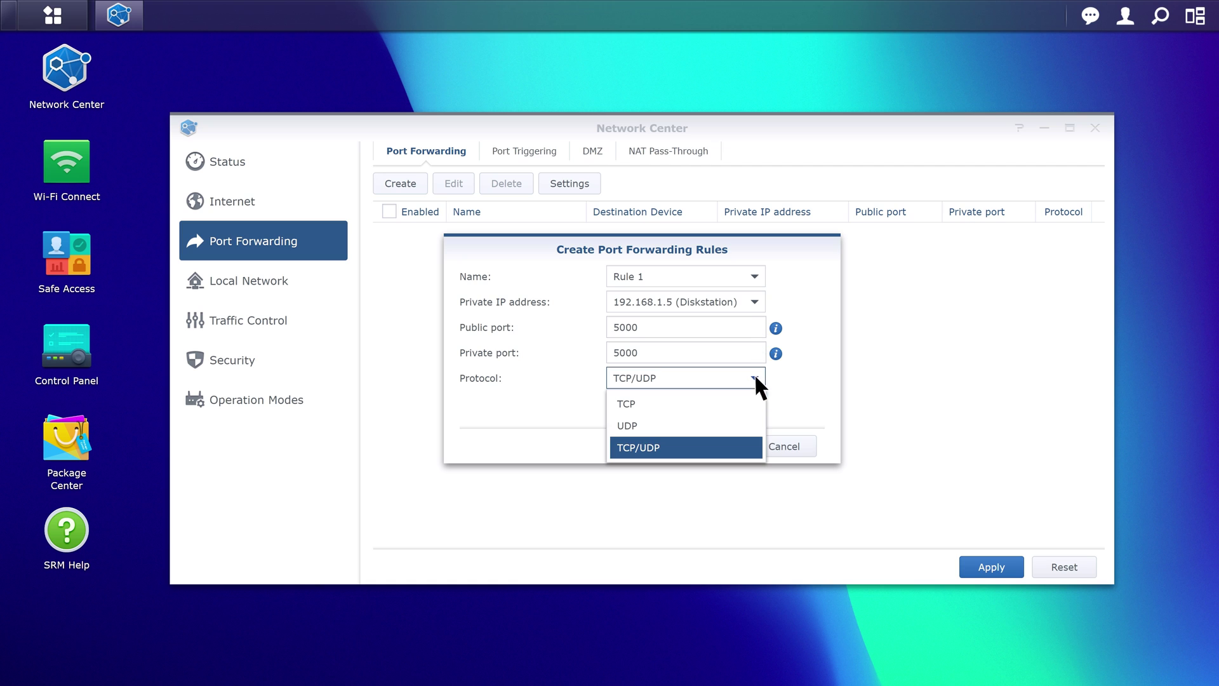
{"action": "left_click", "coordinate": [755, 447]}
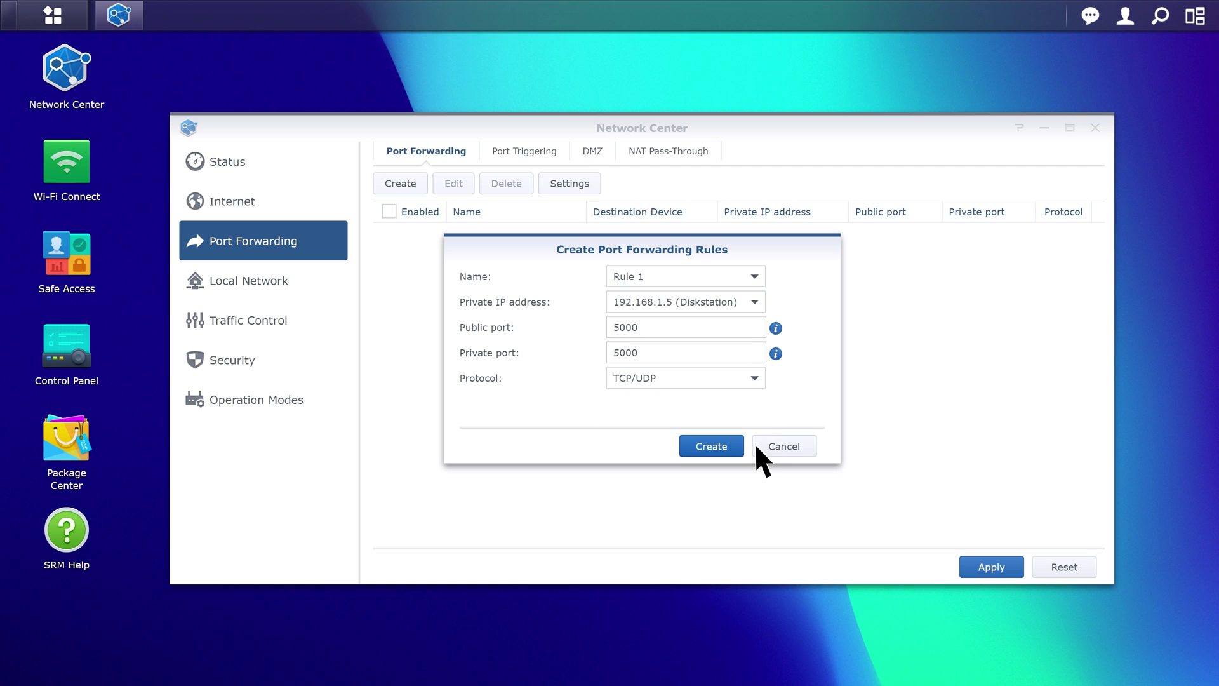
{"action": "left_click", "coordinate": [711, 445]}
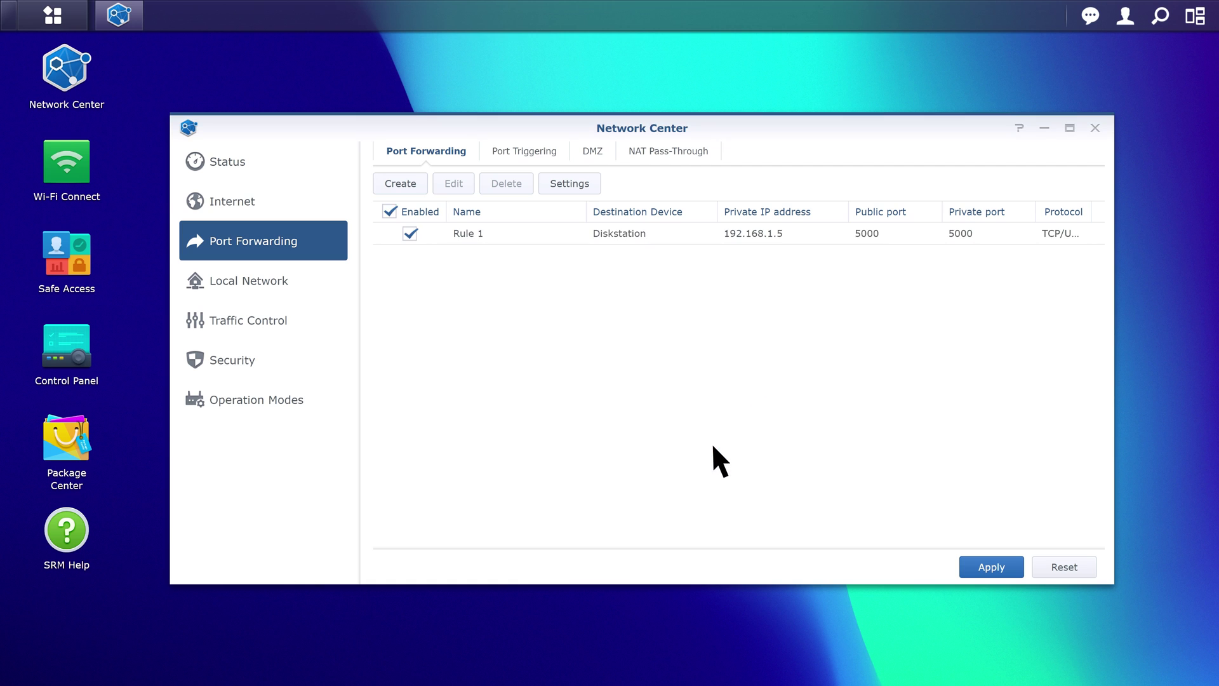
{"action": "left_click", "coordinate": [996, 566]}
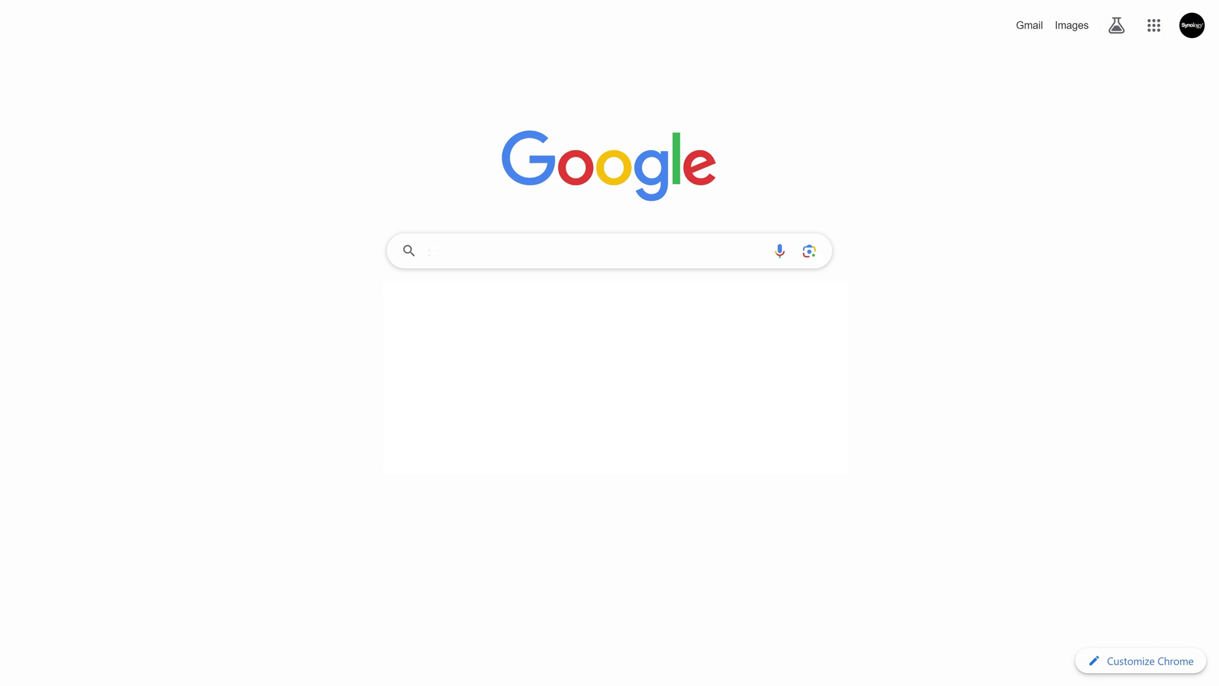
- Load 123.123.123.123 in the browser and sign in to the Diskstation with the DSM account's username and password
{"action": "type", "text": "123.123.123.123"}
{"action": "key", "text": "Return"}
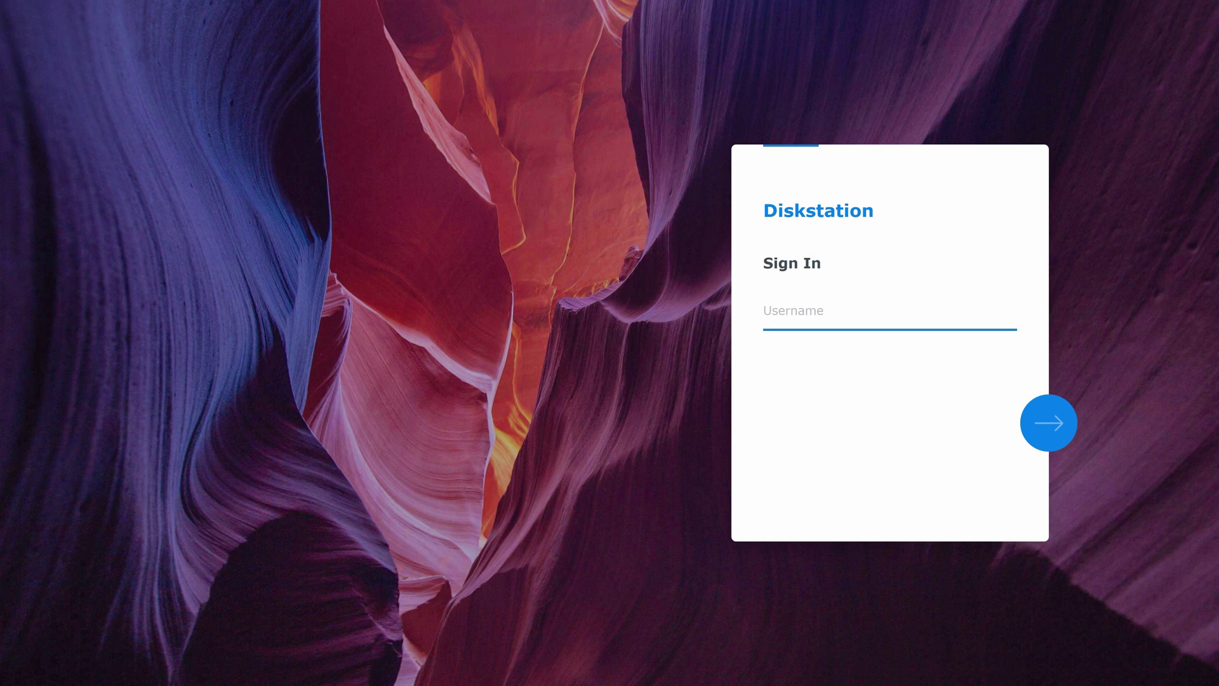
{"action": "left_click", "coordinate": [808, 317]}
{"action": "type", "text": "Allen"}
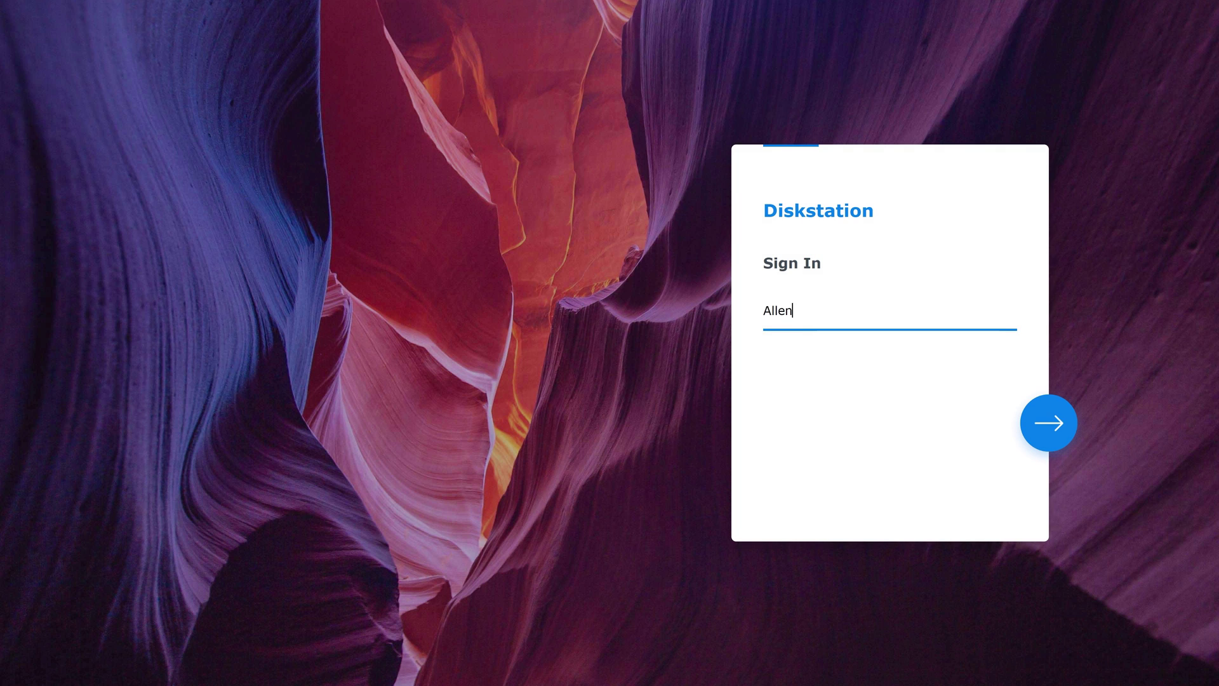
{"action": "key", "text": "Return"}
{"action": "type", "text": "********"}
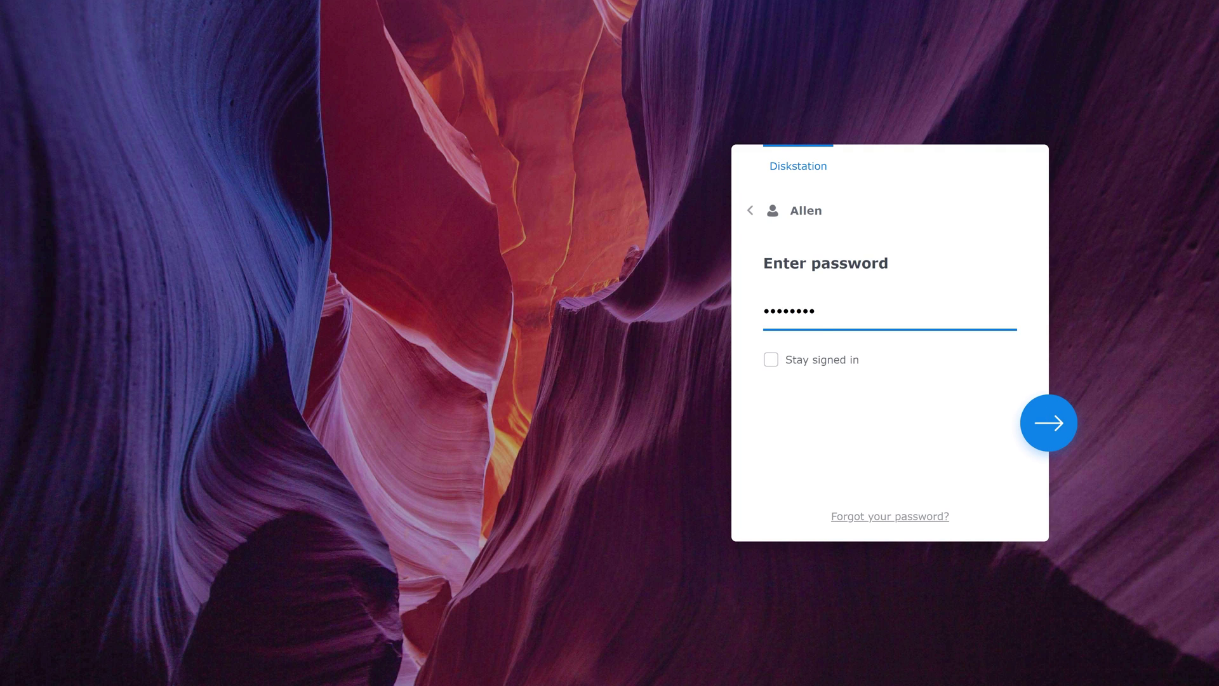
{"action": "left_click", "coordinate": [1048, 421]}
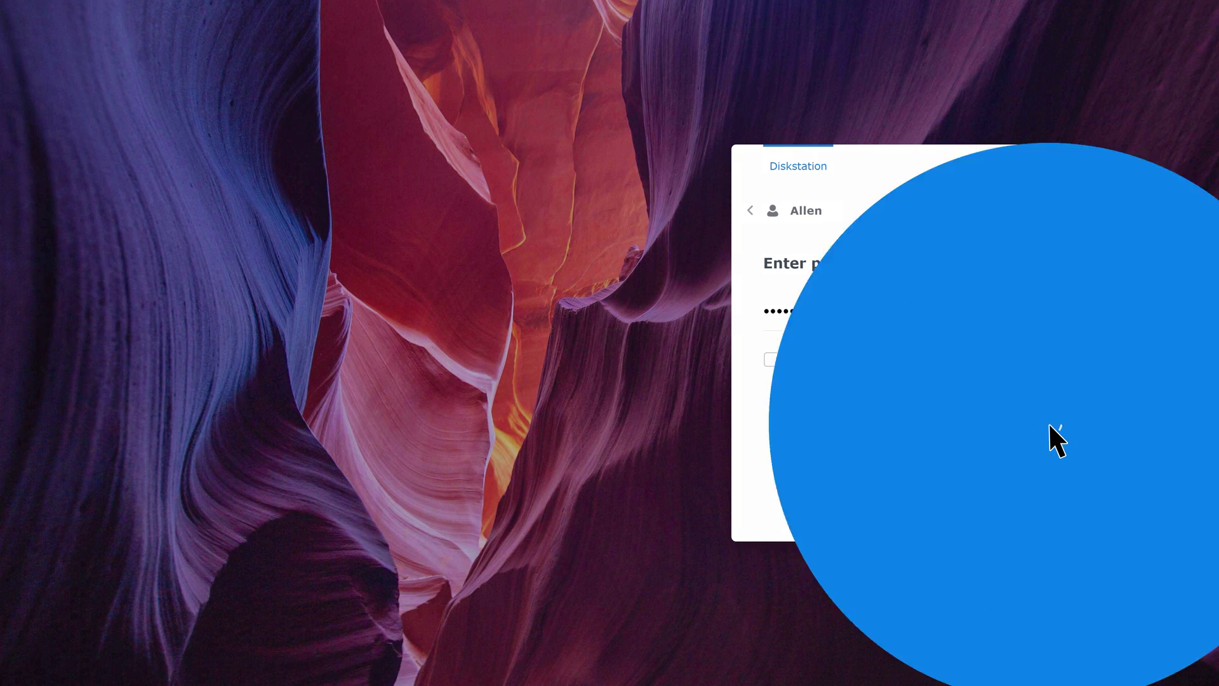